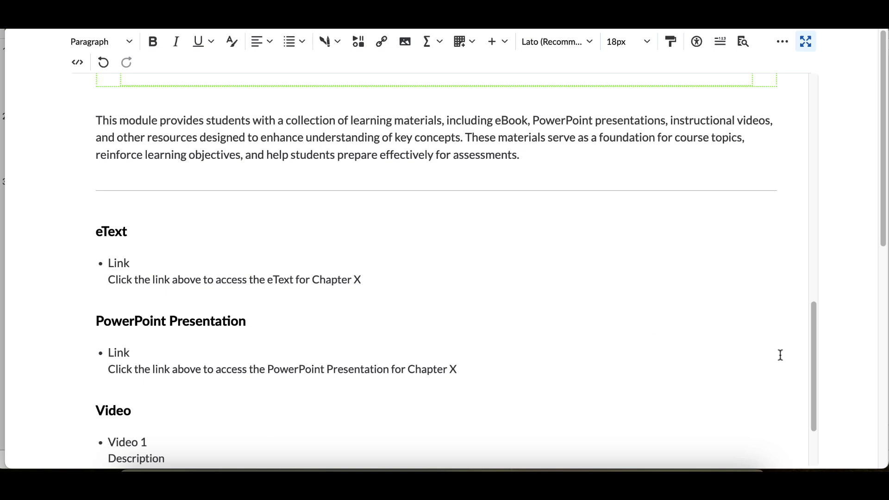
Step: Exit the full-screen editor and discard the edits to the Module 1: Resources page, returning to its published version
scroll(827, 375, down, 5)
scroll(827, 376, down, 3)
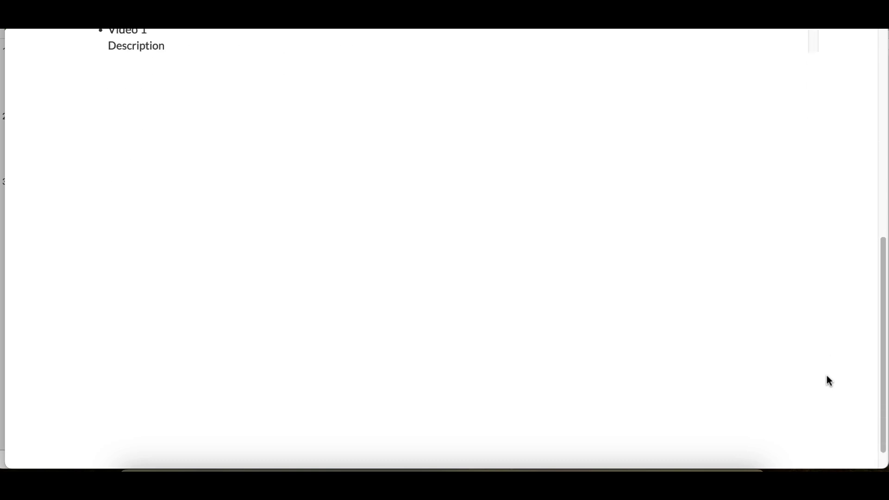
scroll(827, 376, up, 8)
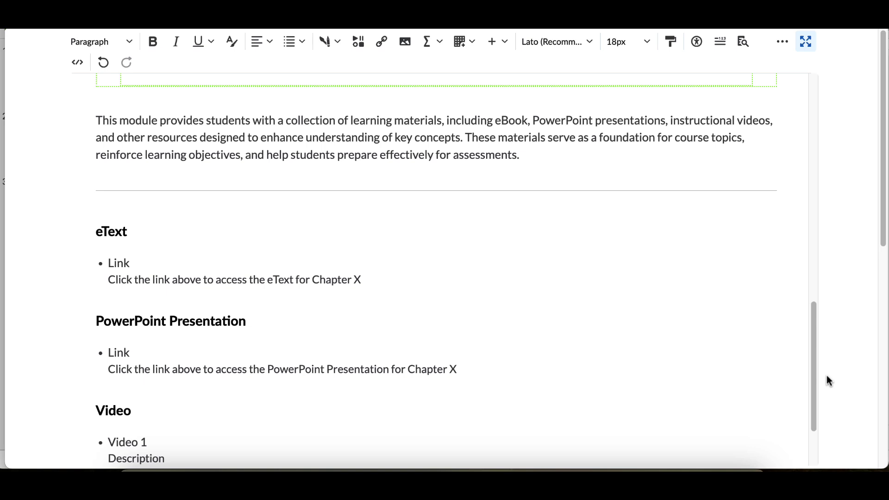
click(805, 44)
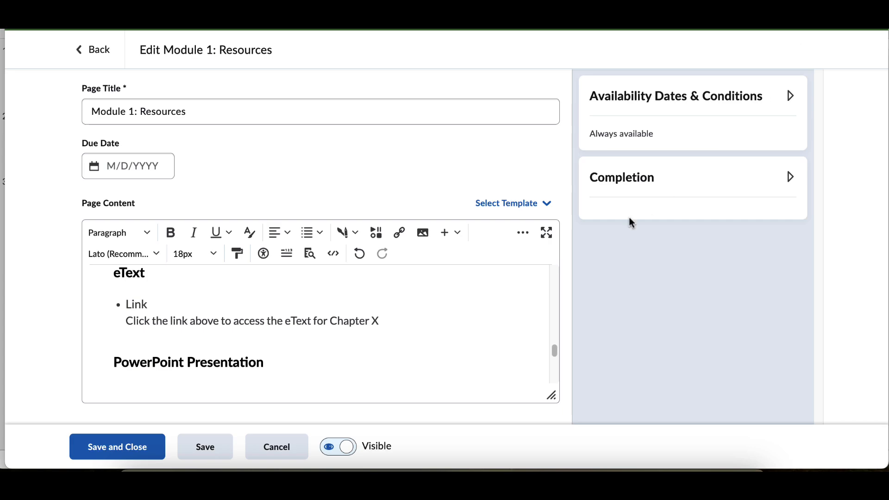
click(284, 447)
click(362, 179)
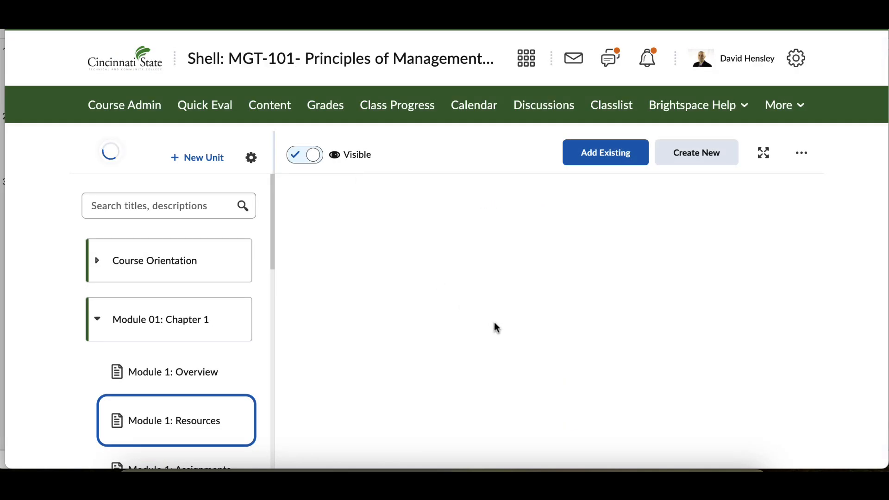
scroll(500, 328, down, 6)
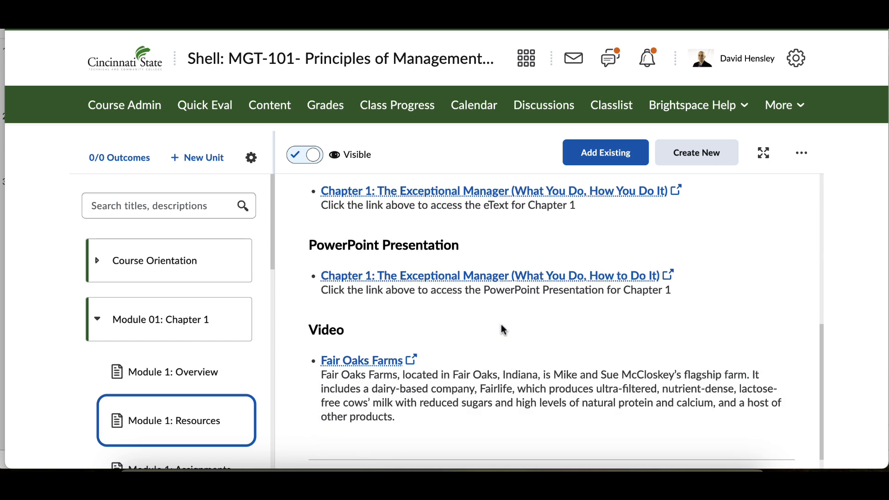
scroll(504, 330, up, 2)
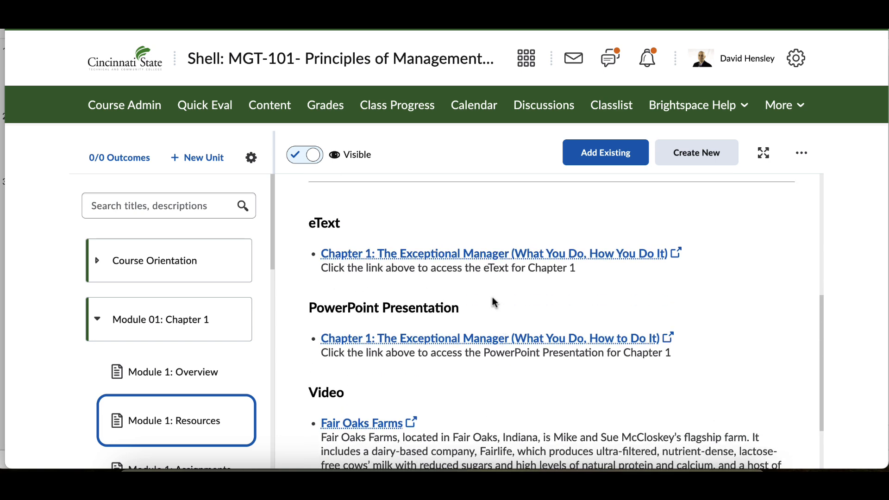
Step: Open the _Custom_Templates folder in the course's file manager
click(135, 107)
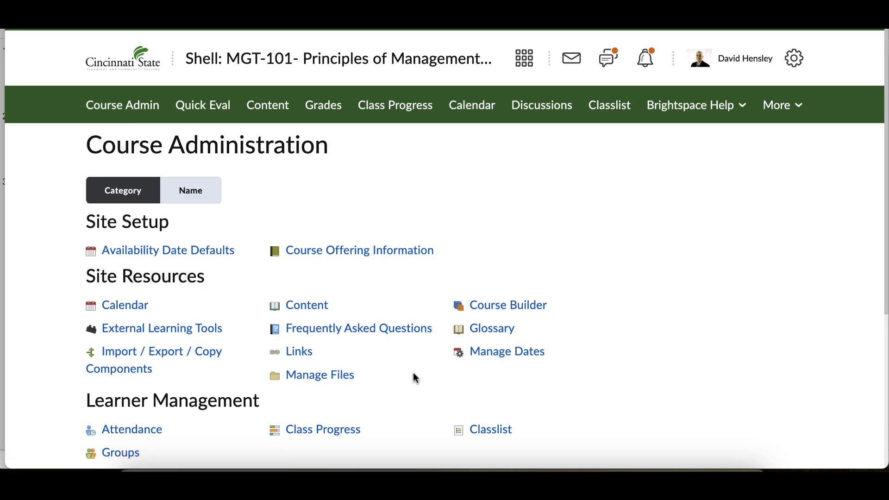
click(350, 380)
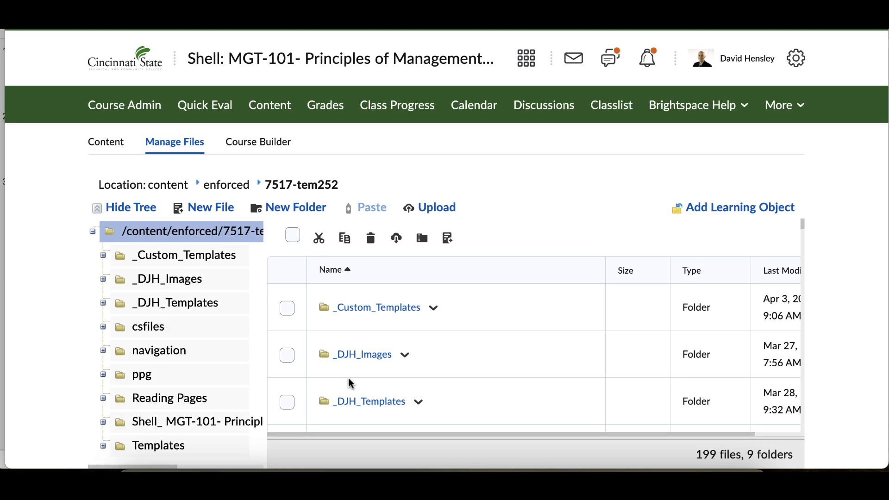
click(380, 310)
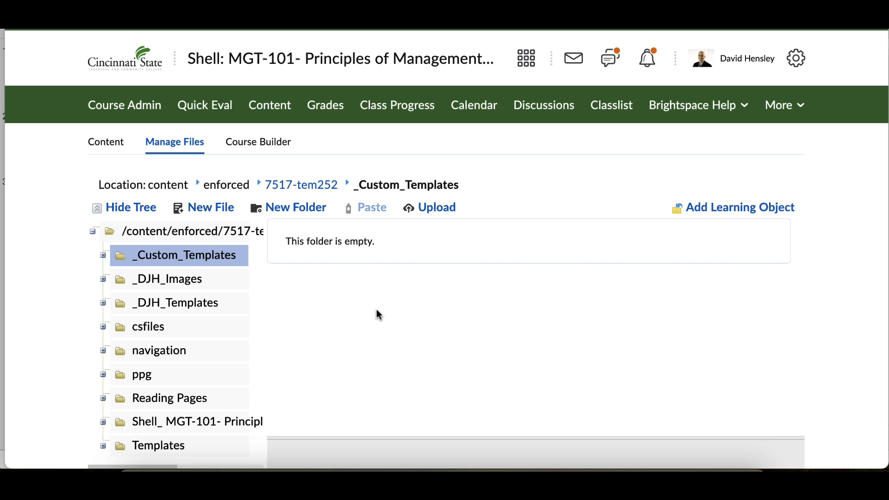
Step: Start a new file in the _Custom_Templates folder and name it Module_Resources.html
click(218, 208)
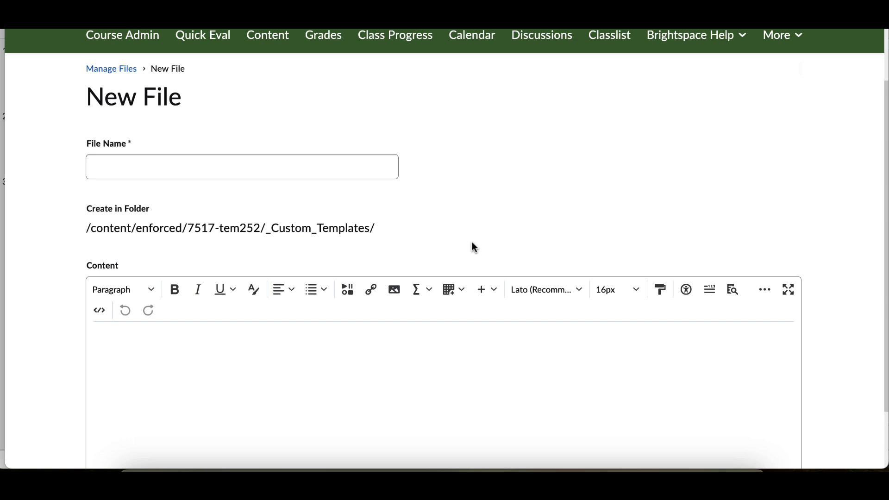
click(295, 160)
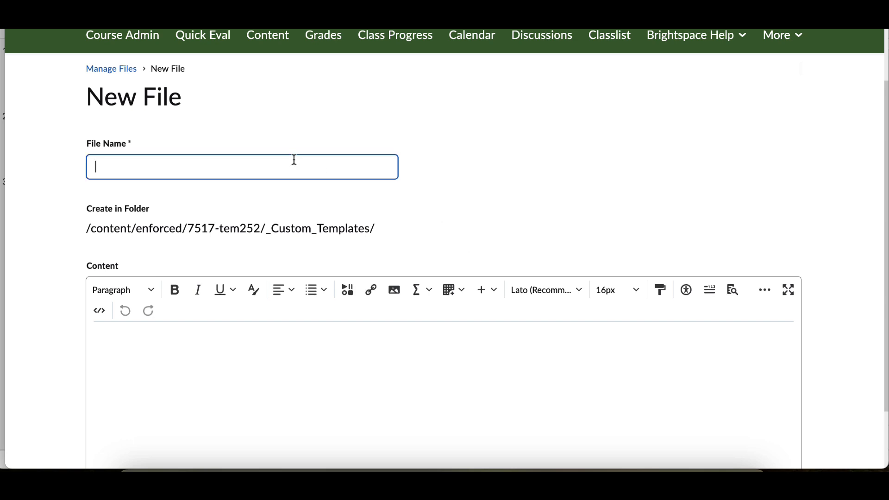
text(Module_Resource)
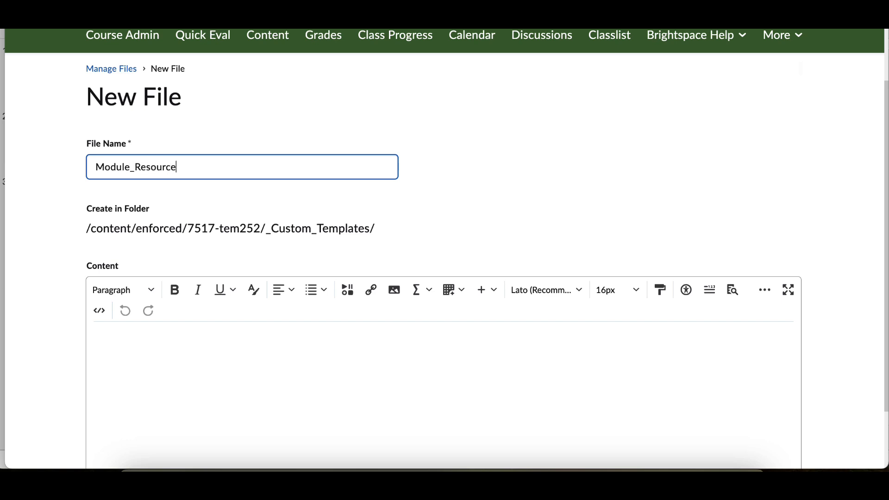
text(s.)
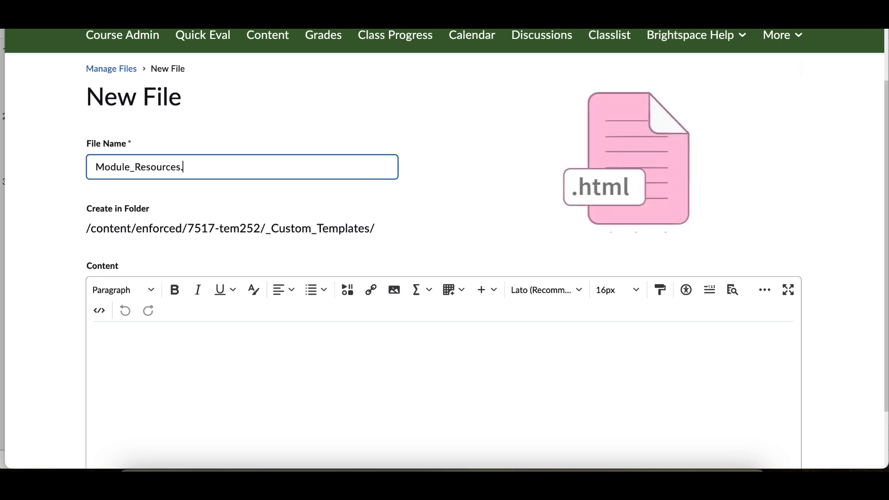
text(html)
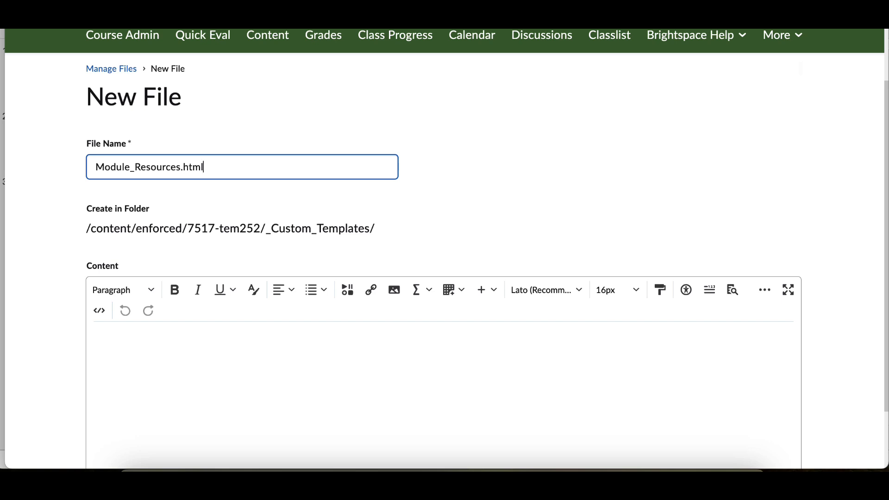
Step: Replace the new file's entire source code with the copied Resources template HTML and save the code
click(201, 342)
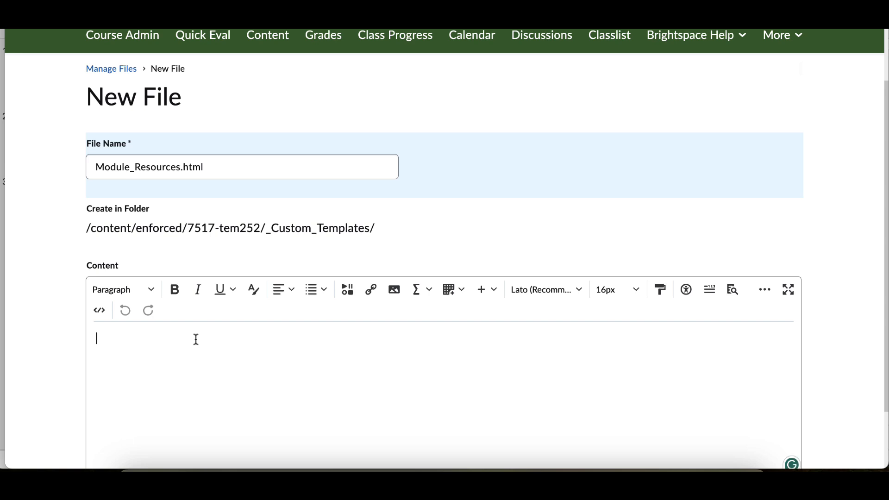
click(104, 317)
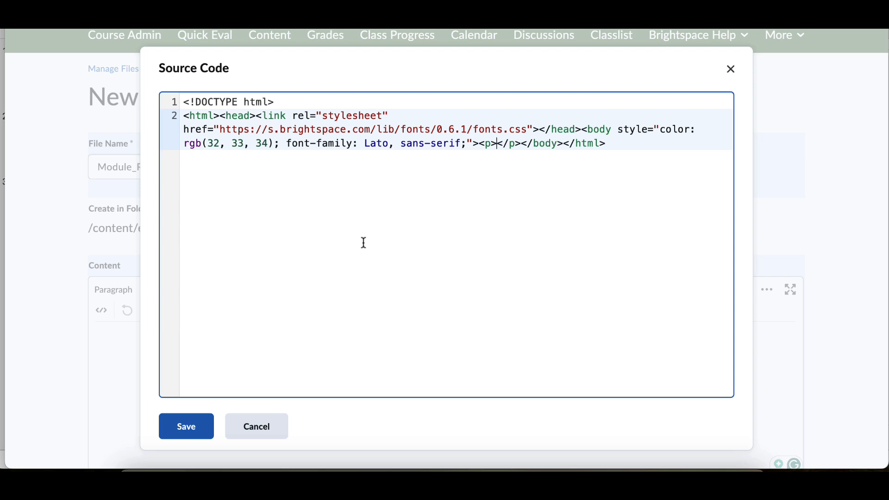
key(ctrl+a)
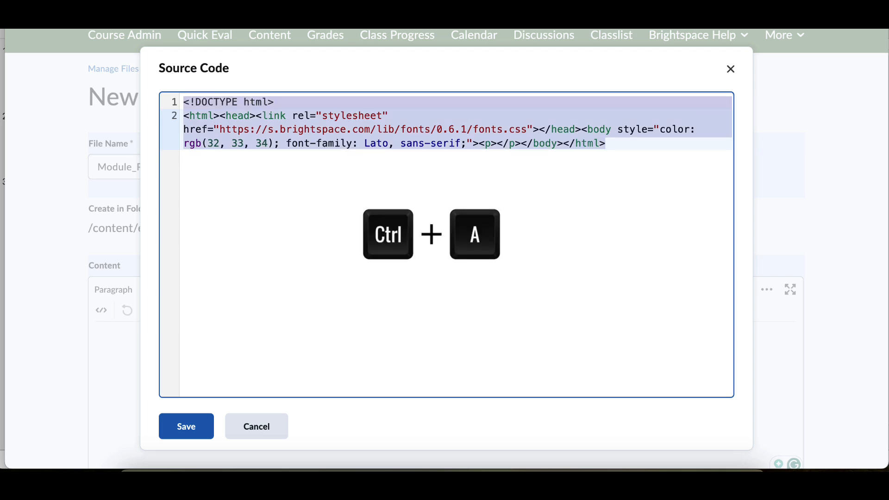
key(BackSpace)
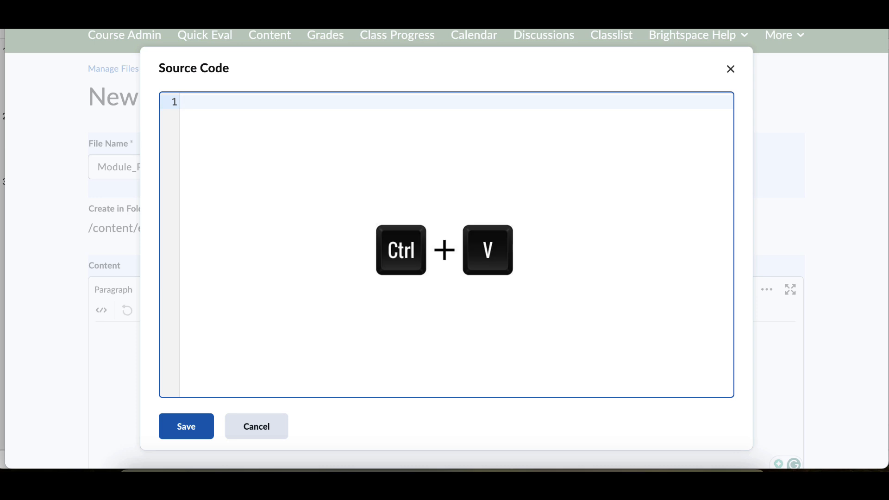
key(ctrl+v)
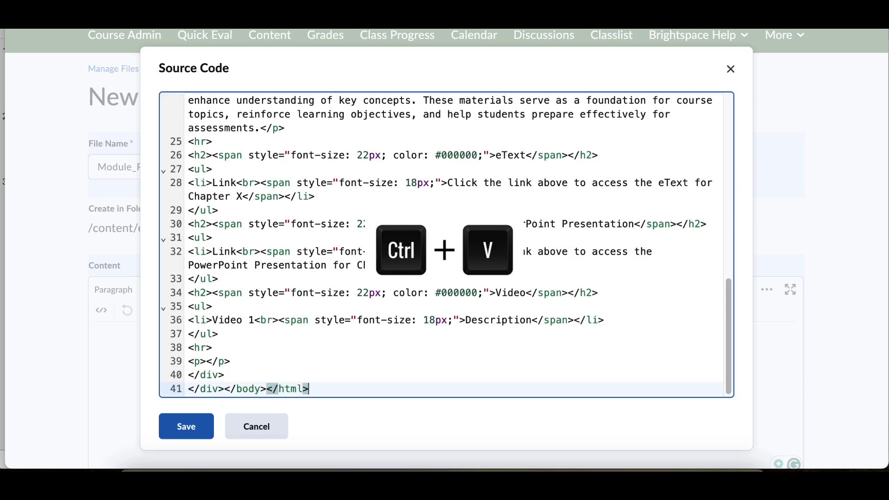
click(187, 426)
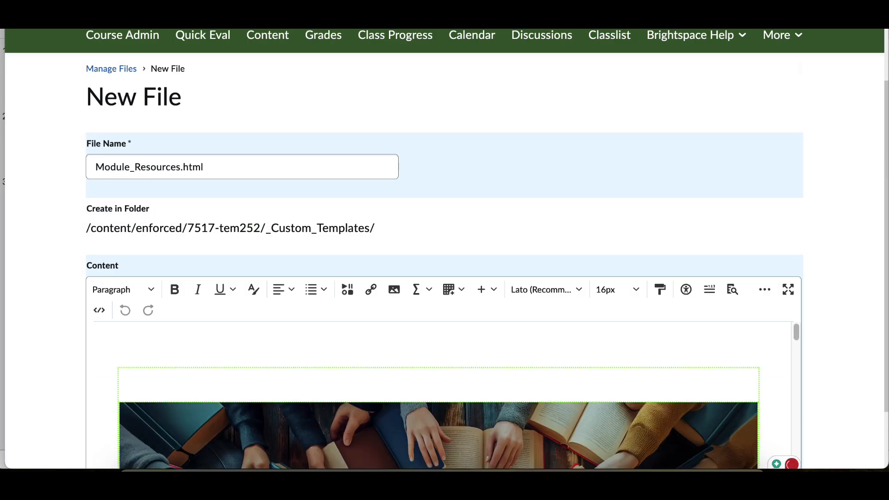
Step: Review the template content from the banner image to the Video section, and save and close the new file
scroll(867, 309, down, 2)
scroll(780, 303, down, 3)
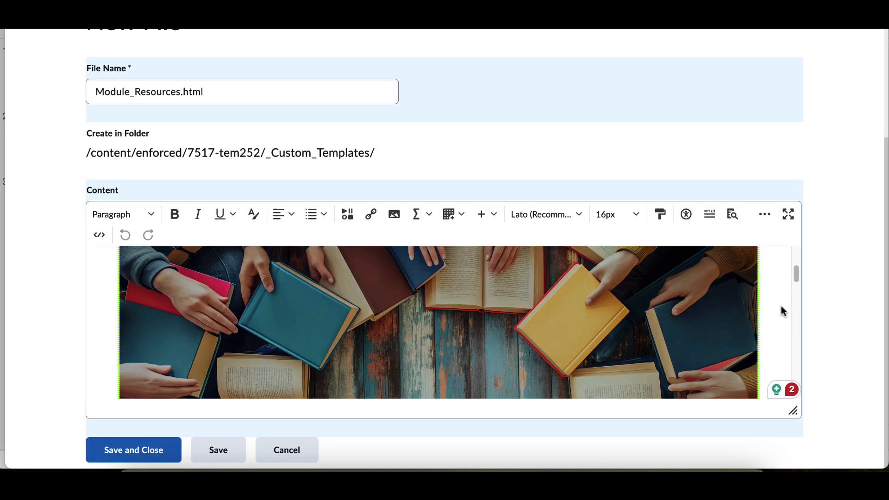
scroll(782, 310, down, 5)
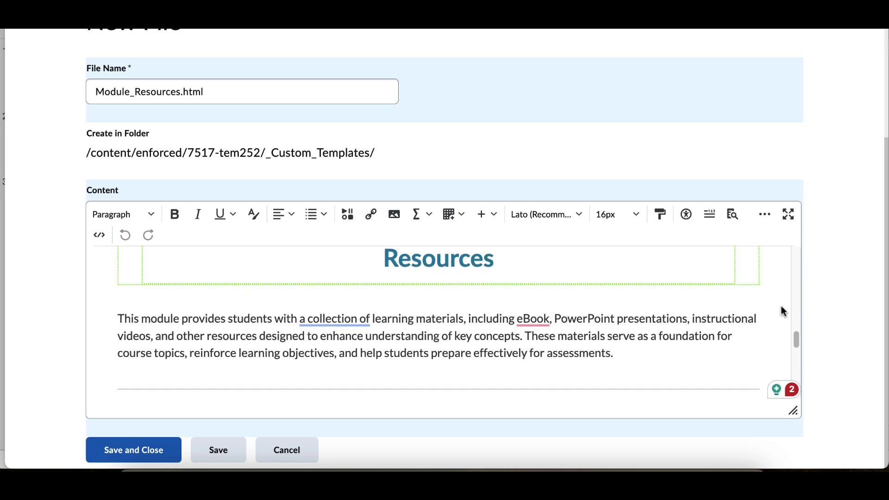
scroll(781, 307, down, 5)
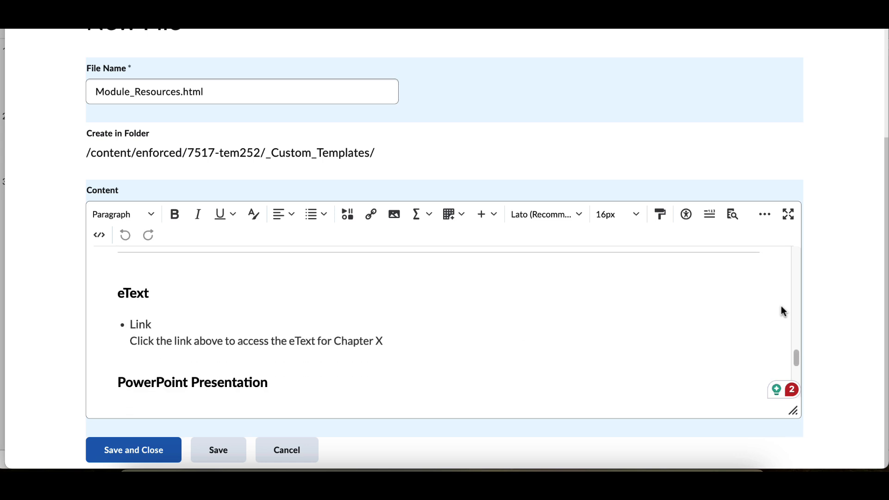
scroll(782, 306, down, 3)
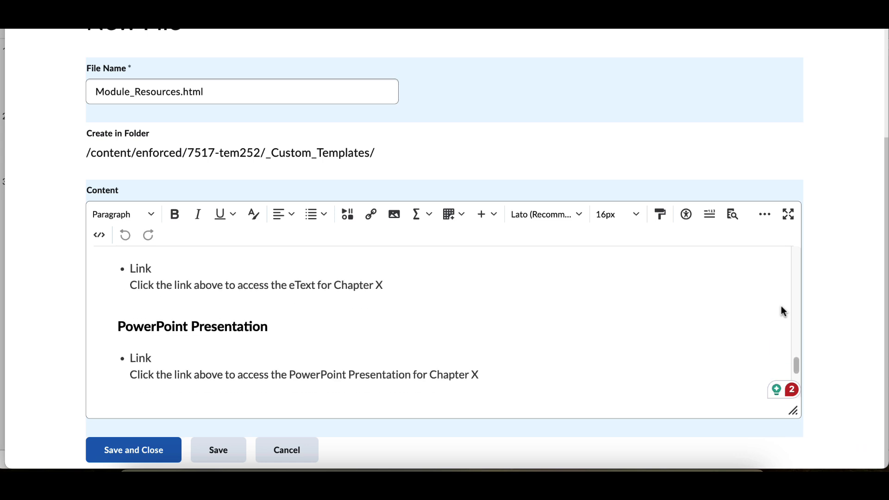
scroll(782, 307, down, 1)
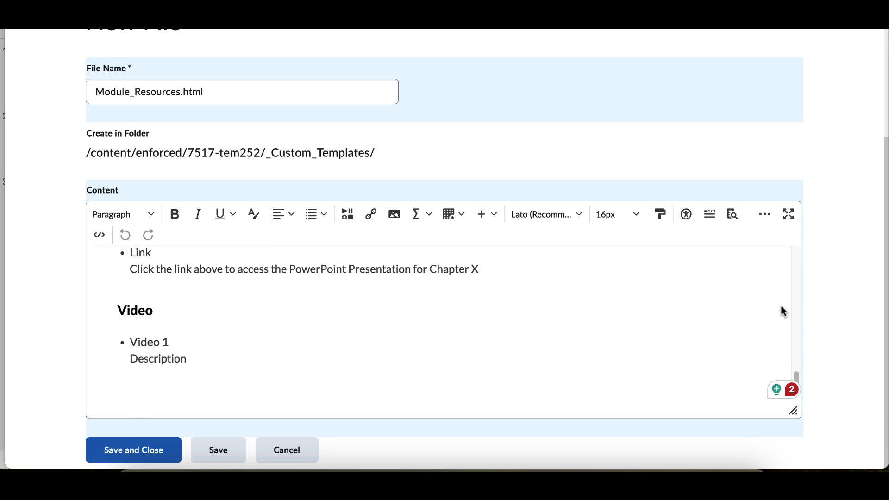
scroll(767, 308, up, 10)
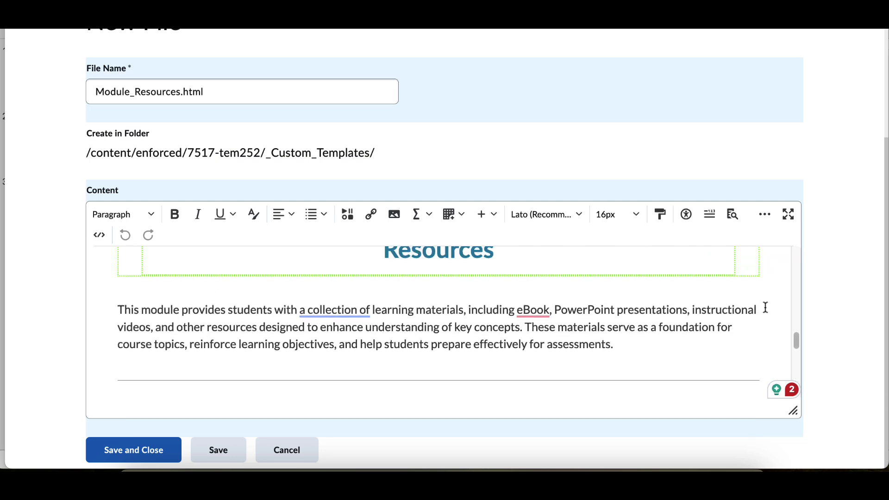
scroll(767, 308, up, 4)
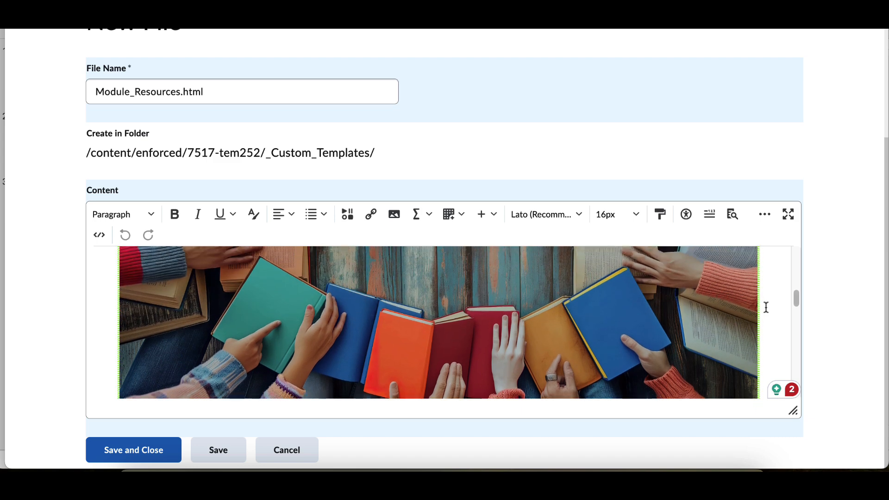
scroll(768, 308, up, 4)
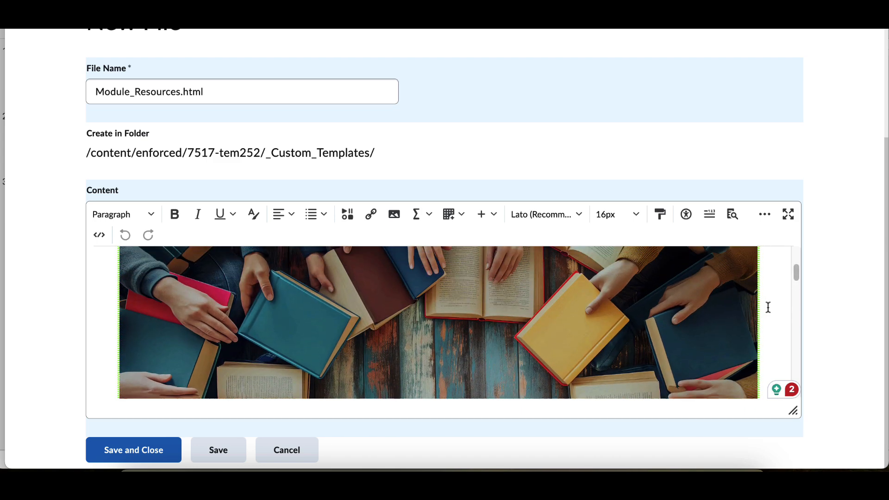
scroll(768, 307, down, 5)
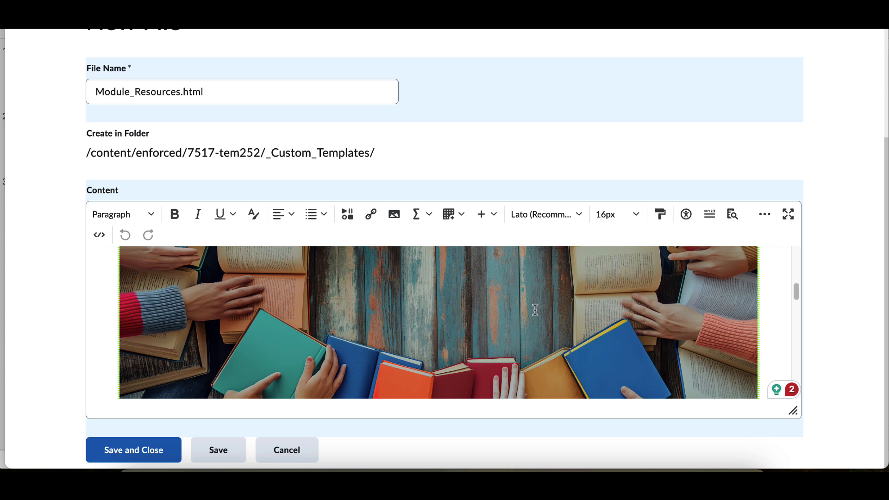
click(151, 457)
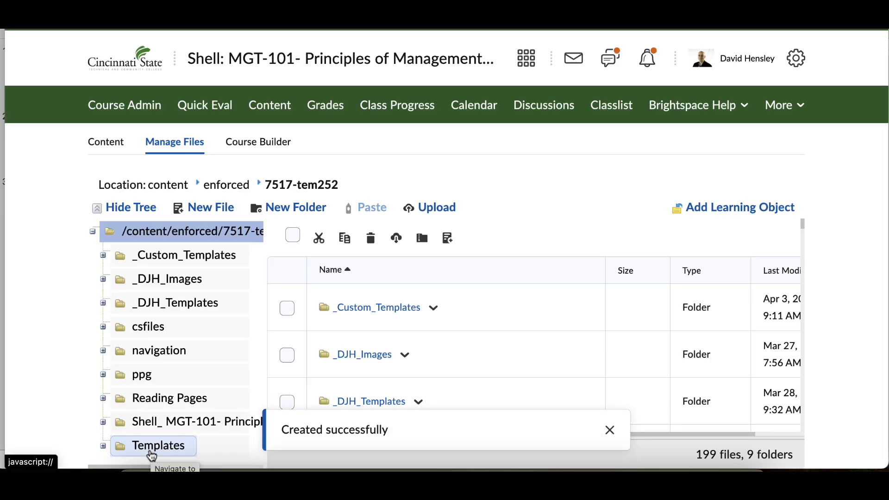
Step: Create a new page in the Module 01: Chapter 1 unit of the course content and title it Test
click(280, 113)
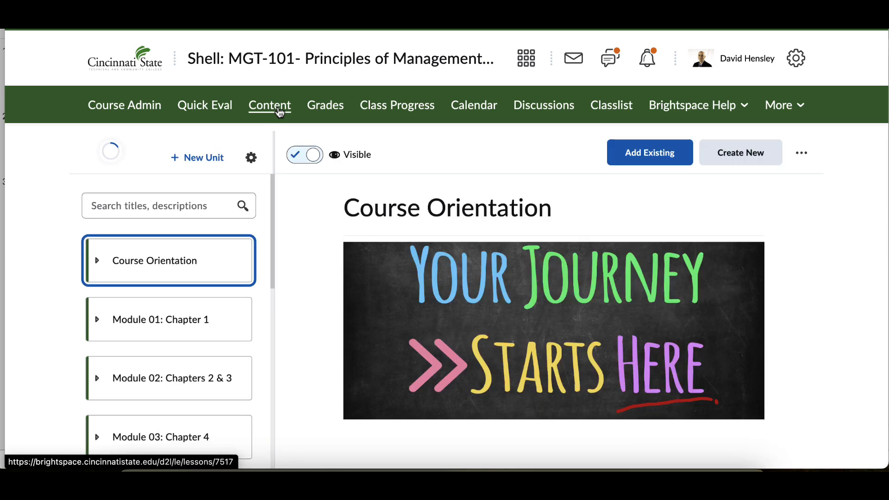
click(192, 332)
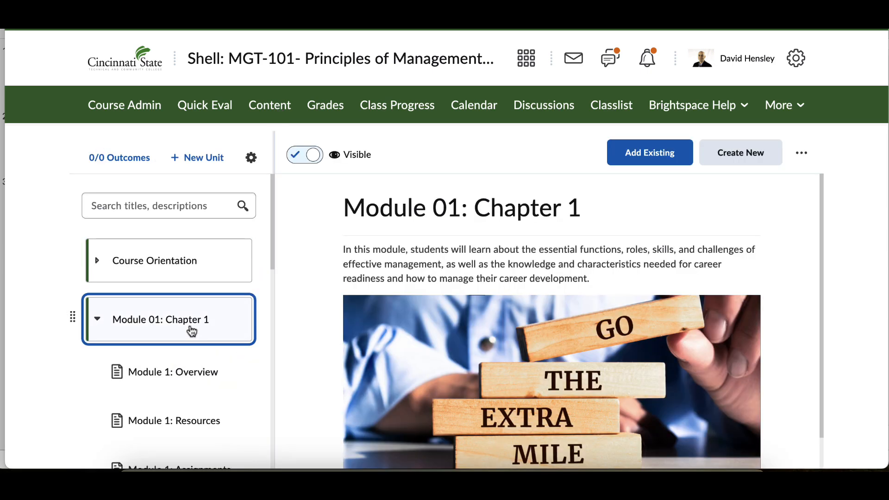
click(748, 161)
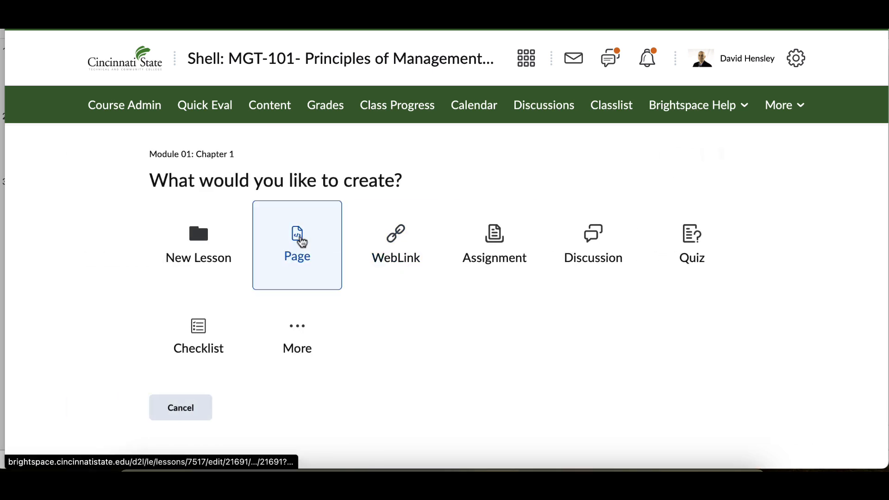
click(302, 241)
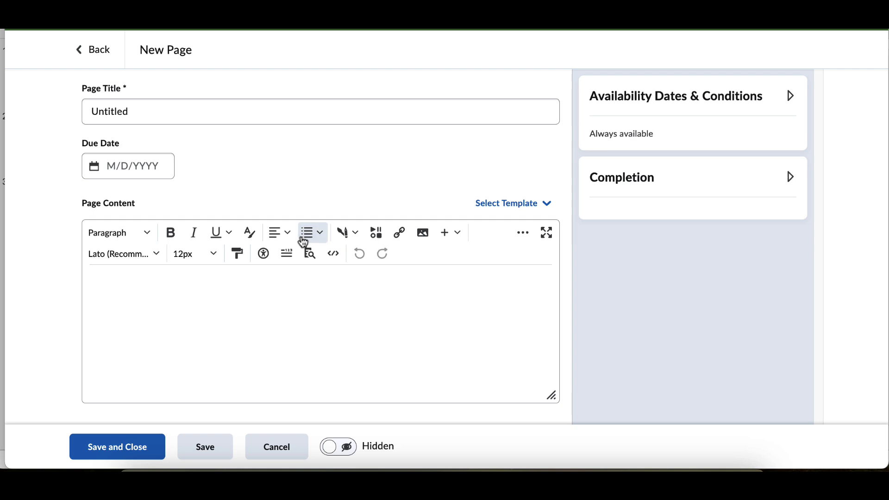
drag(191, 115, 40, 109)
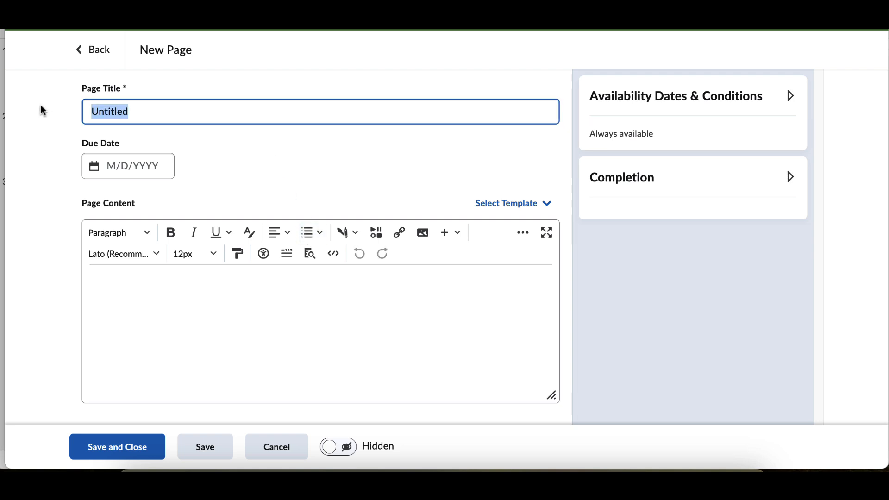
text(Test)
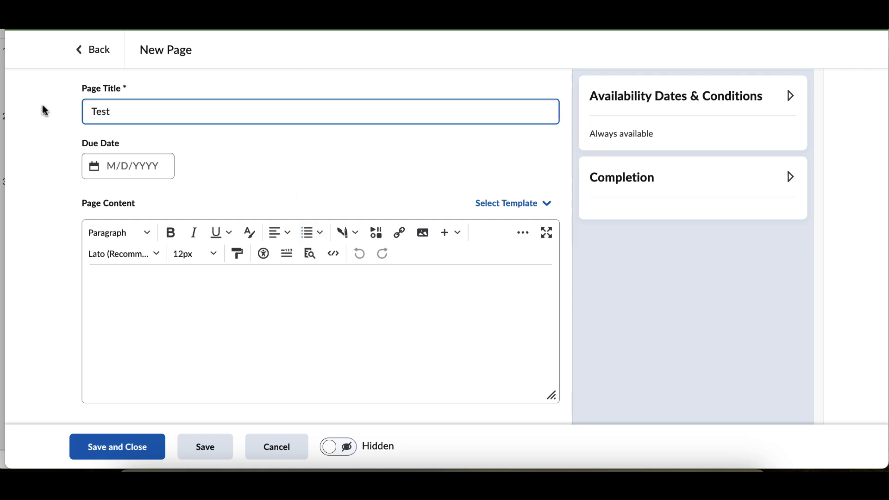
Step: Apply the Module_Resources.html template from the _Custom_Templates folder to the new page's content
click(184, 307)
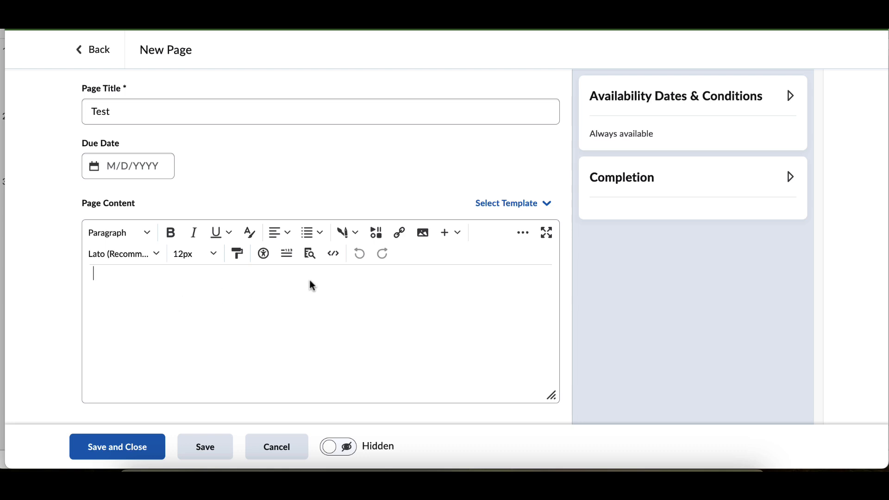
click(552, 212)
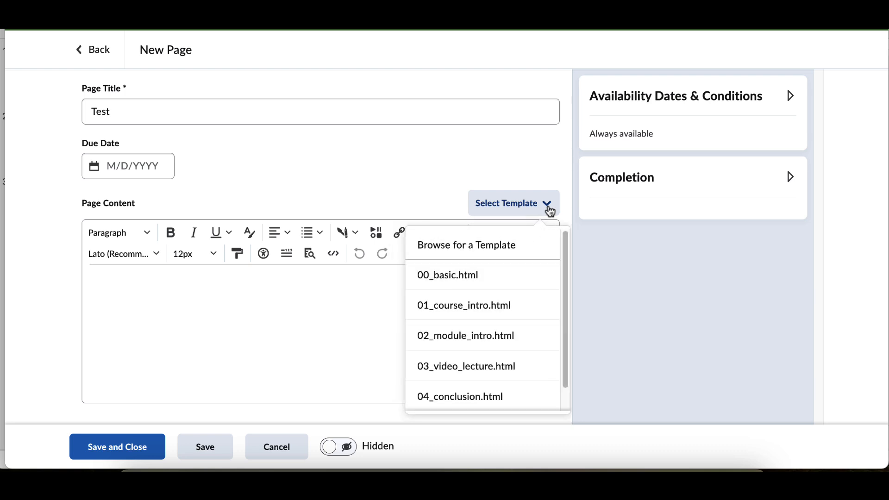
click(504, 246)
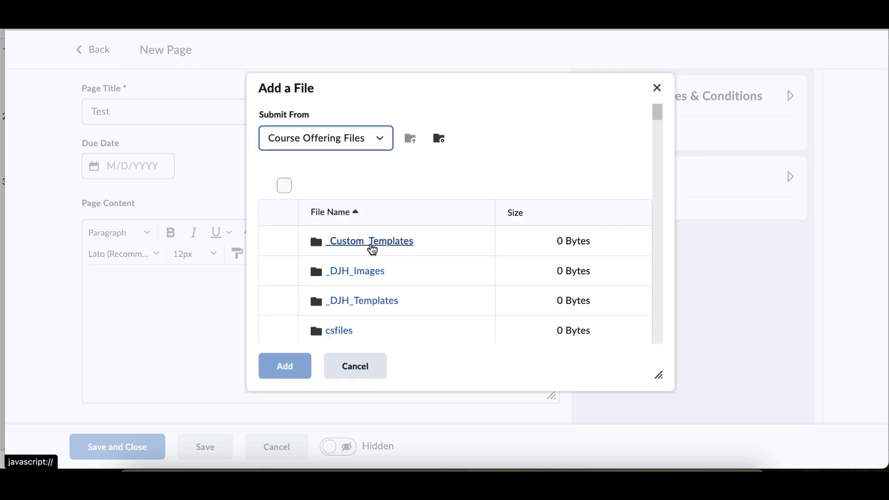
click(370, 249)
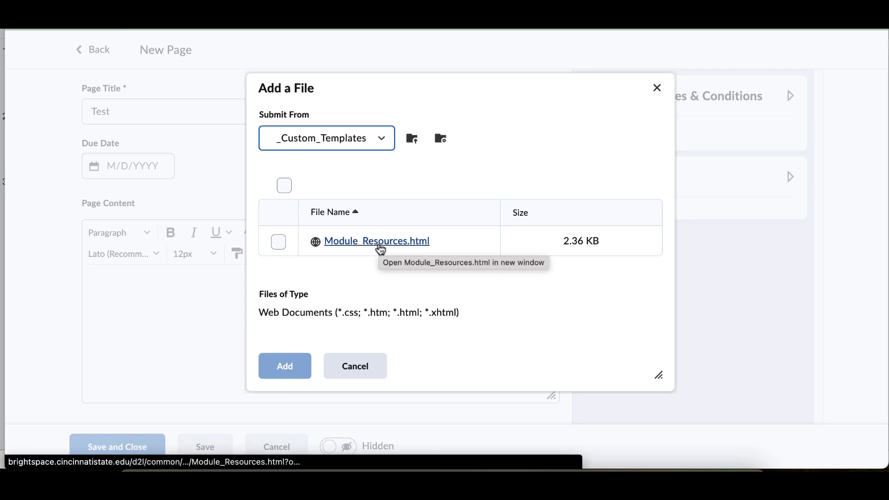
click(279, 242)
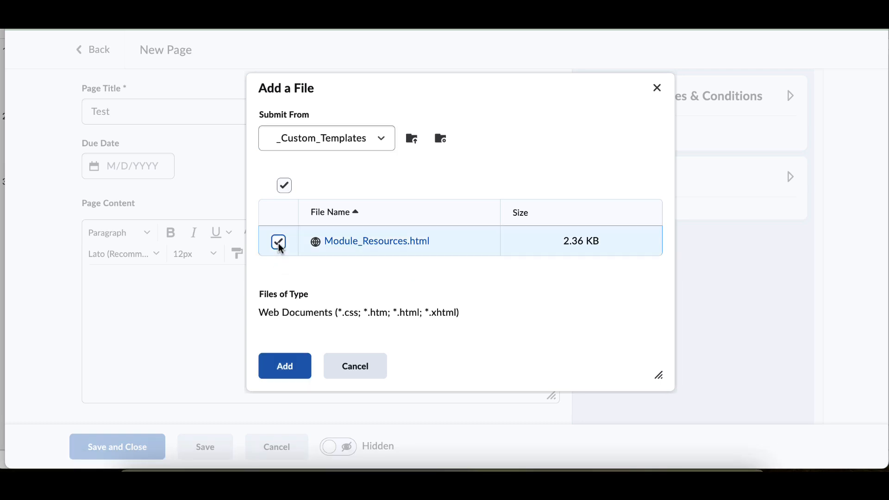
click(287, 367)
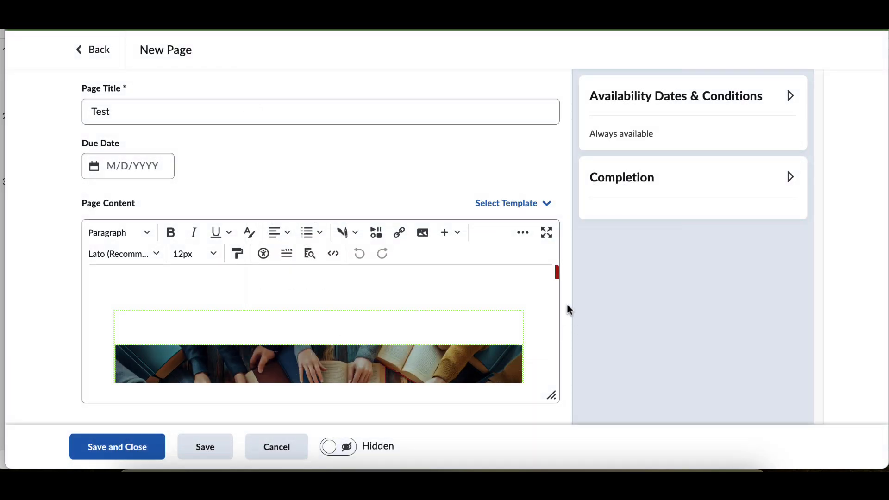
Step: Replace the X placeholder in the eText link description with 2 so it reads Chapter 2
drag(559, 277, 559, 352)
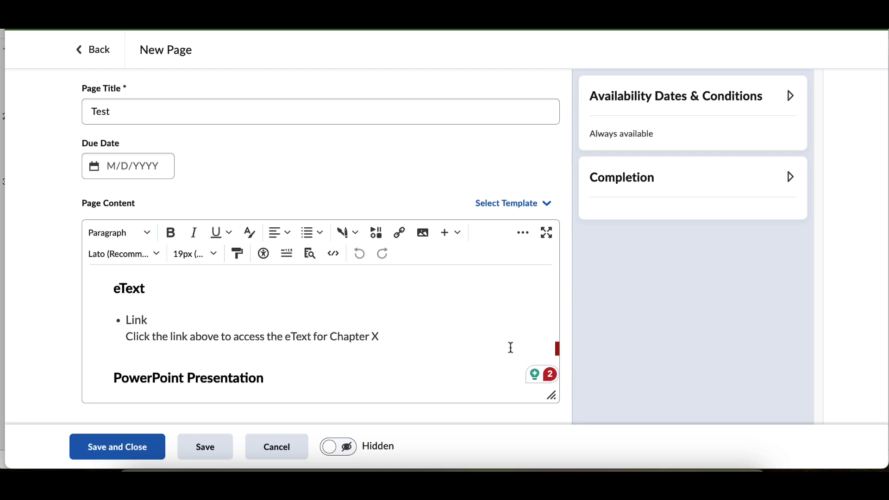
click(389, 338)
key(BackSpace)
text(2)
click(286, 318)
Step: Change the PowerPoint Presentation link description to Chapter 2, then save and close the page and check its published content
scroll(282, 319, down, 2)
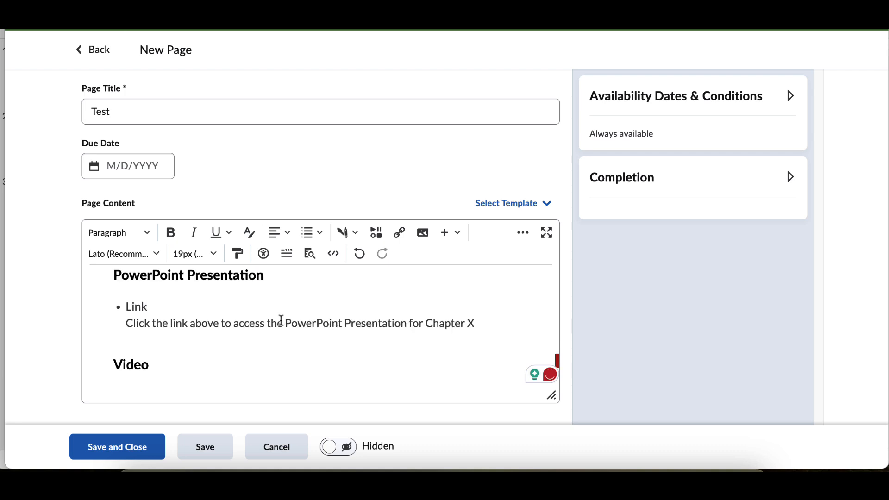
click(479, 325)
scroll(405, 348, down, 2)
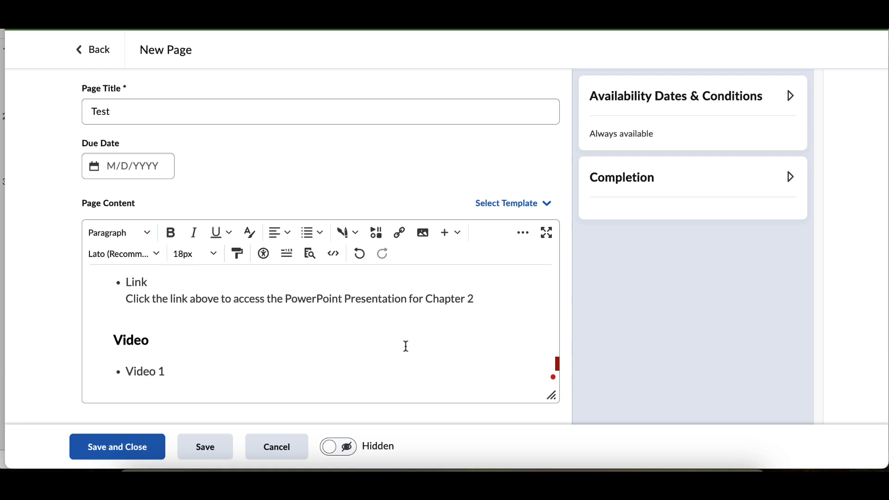
scroll(261, 332, up, 1)
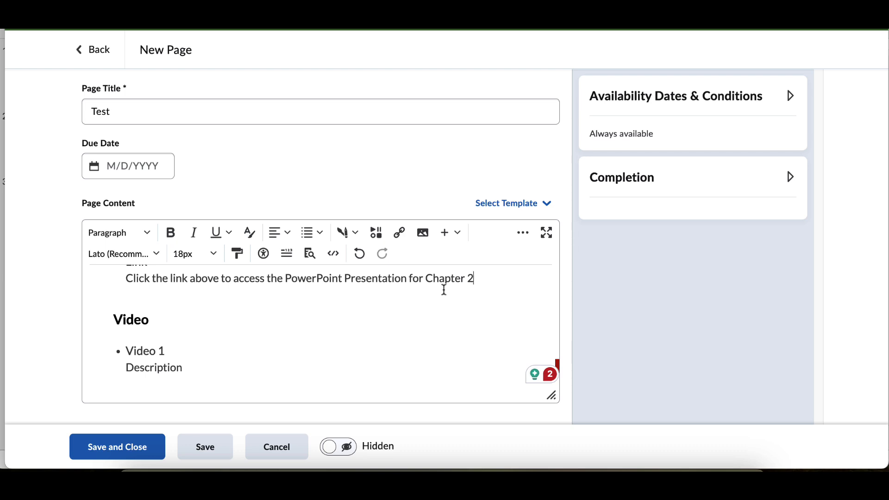
click(135, 451)
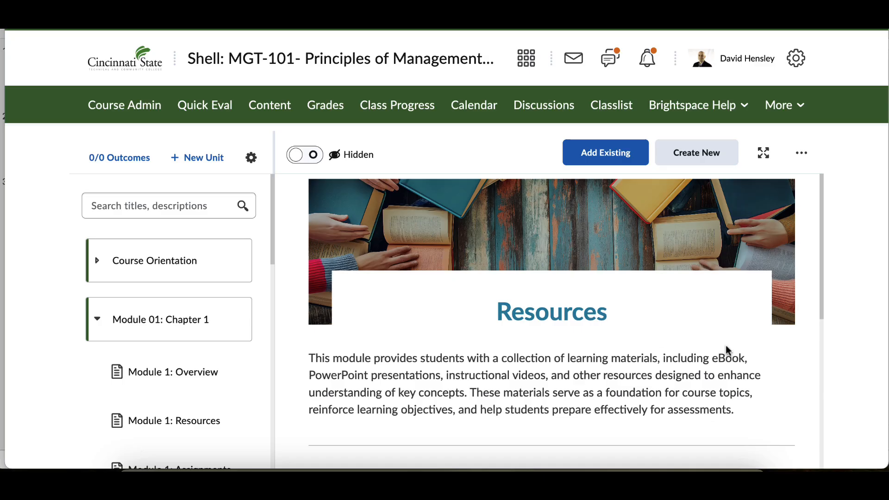
scroll(755, 363, down, 5)
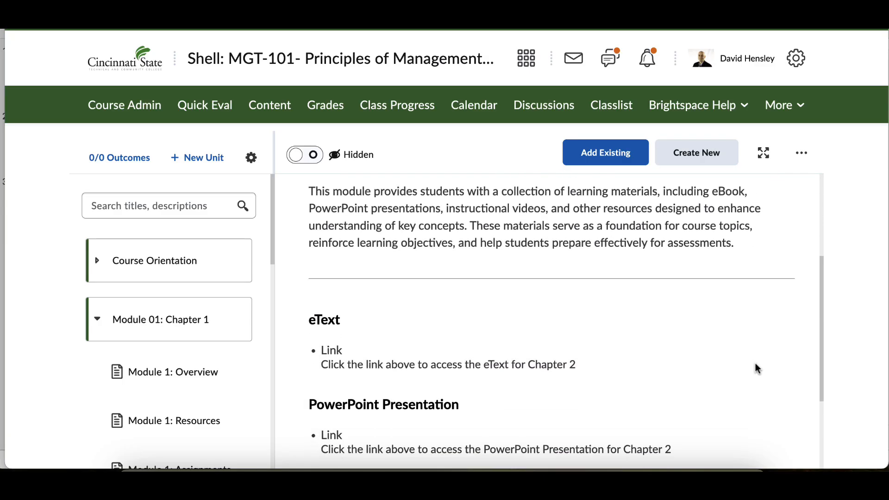